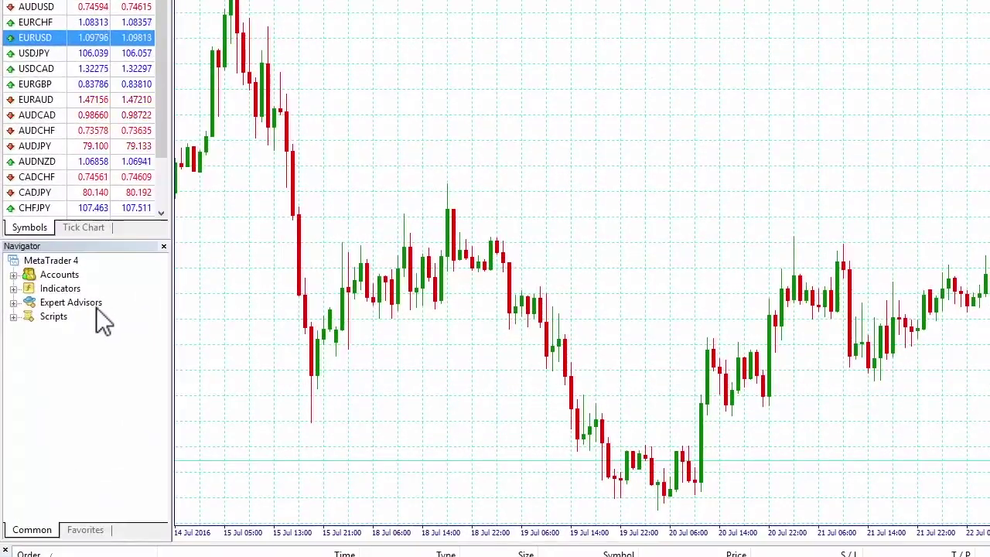
Attach the Tick Chart Trader EA to the GBPUSD chart and confirm its Common settings.
{"action": "double_click", "coordinate": [95, 304]}
{"action": "left_click", "coordinate": [96, 317]}
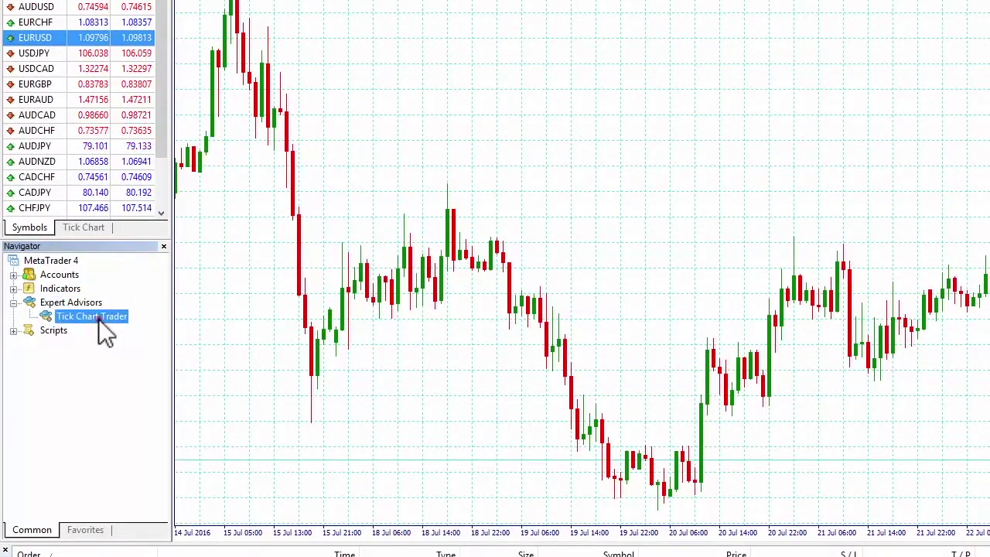
{"action": "left_click_drag", "start_coordinate": [98, 319], "coordinate": [379, 361]}
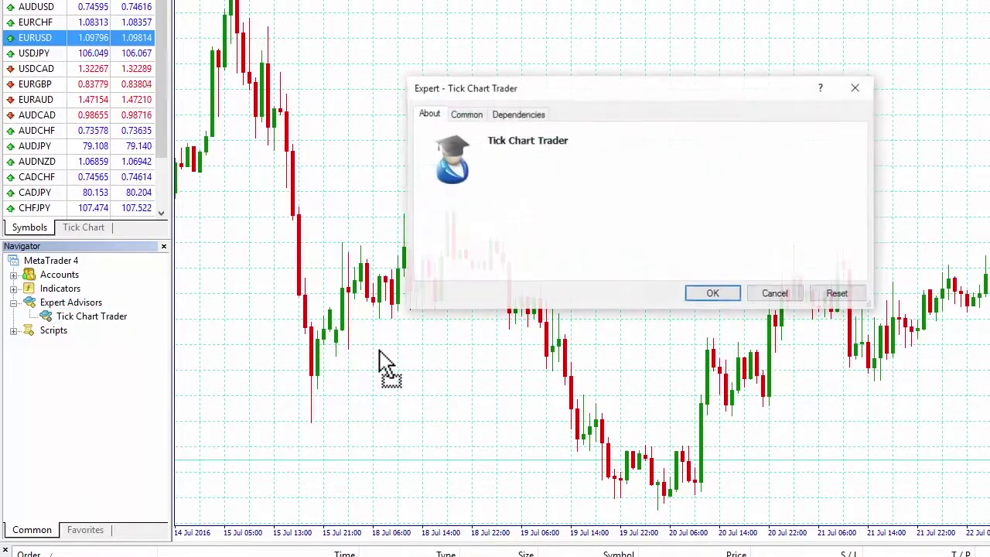
{"action": "left_click", "coordinate": [465, 115]}
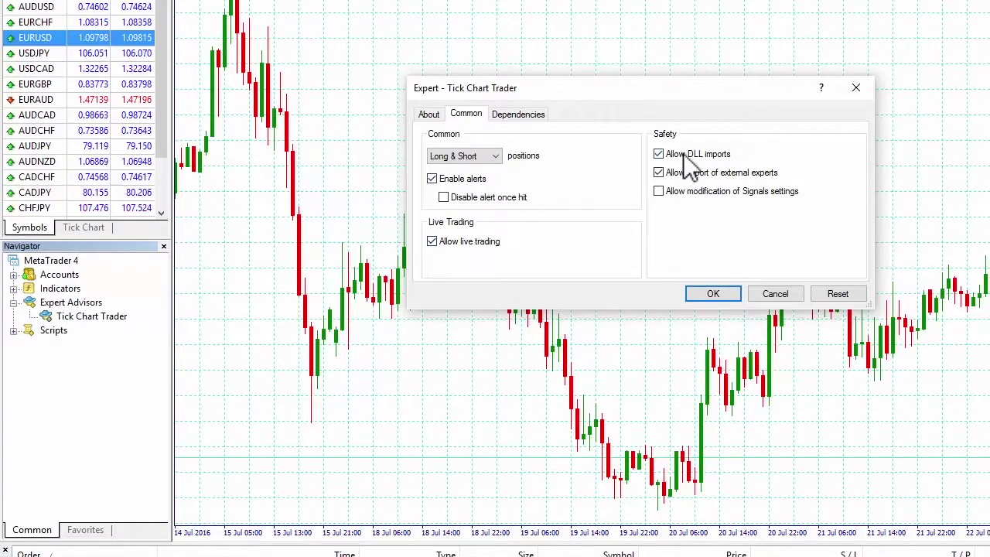
{"action": "left_click", "coordinate": [707, 295]}
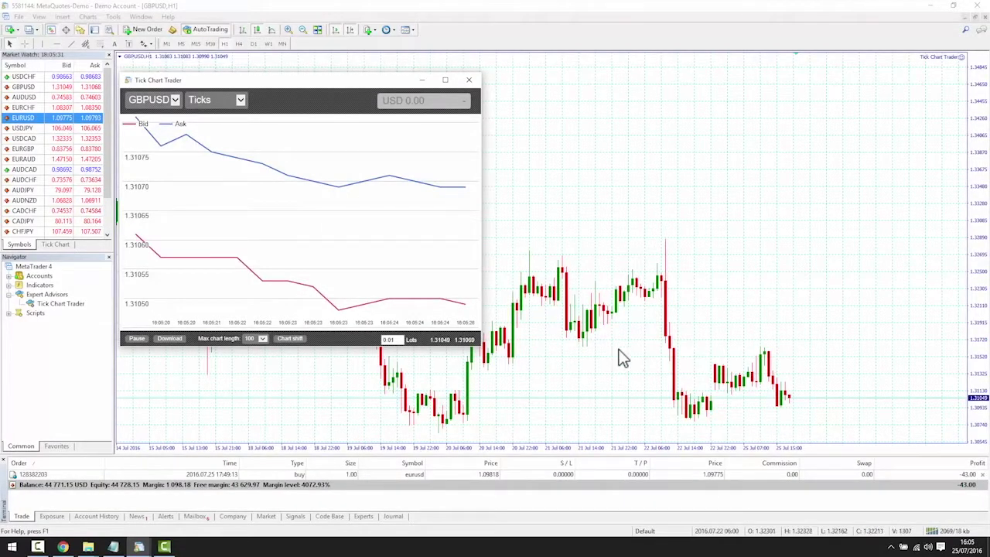
Dismiss the window menu unused and drag the corner to widen the Tick Chart Trader window.
{"action": "left_click", "coordinate": [129, 80]}
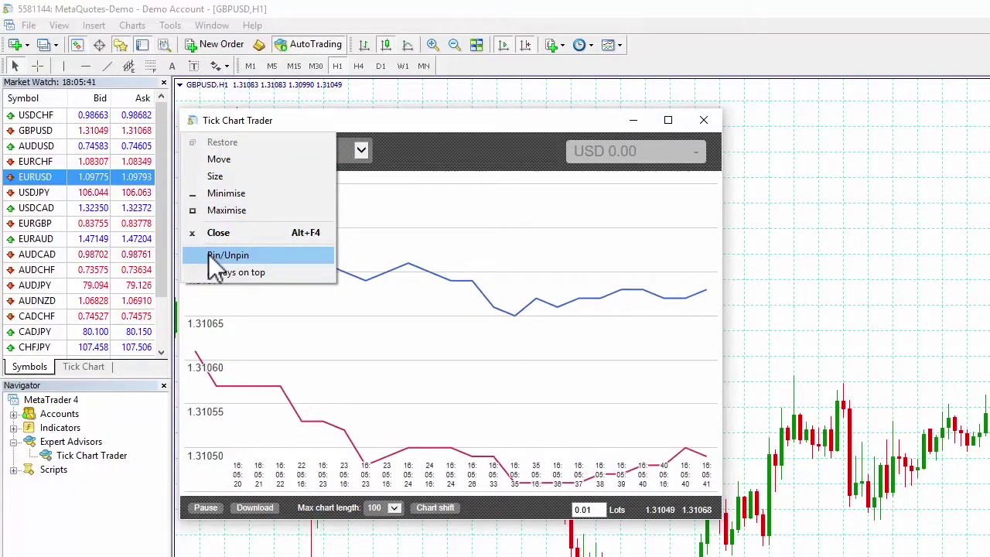
{"action": "left_click", "coordinate": [316, 141]}
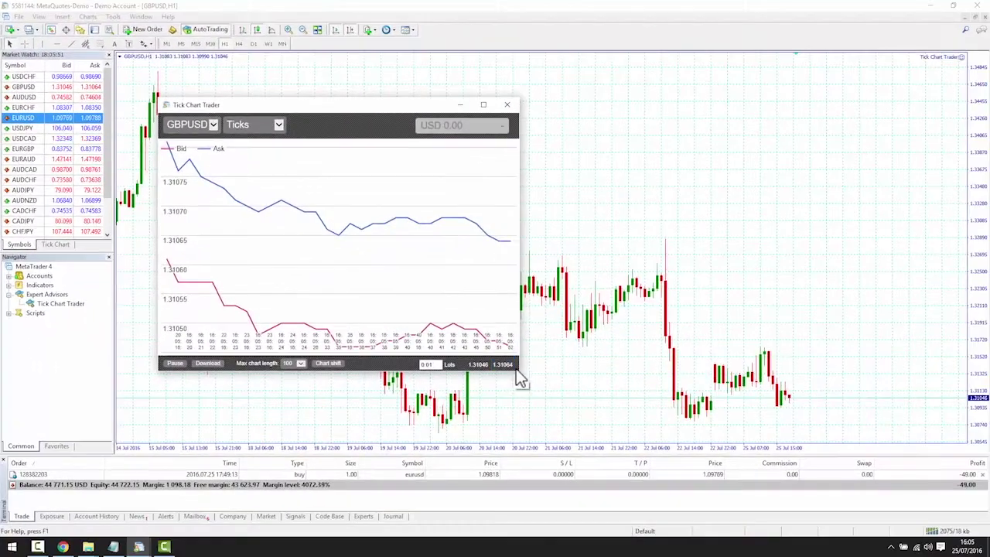
{"action": "left_click_drag", "start_coordinate": [519, 372], "coordinate": [669, 455]}
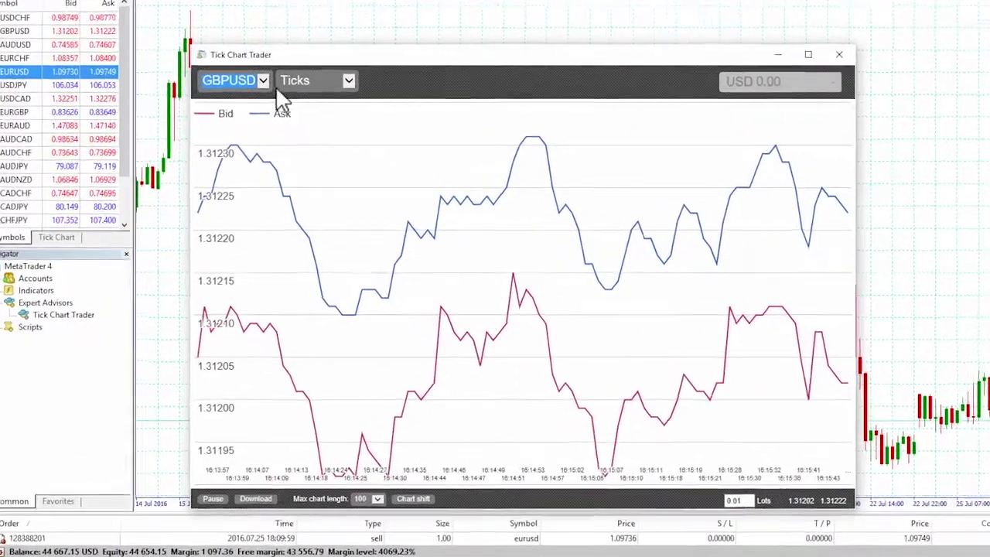
Switch the tick chart's symbol from GBPUSD to EURUSD.
{"action": "left_click", "coordinate": [271, 76]}
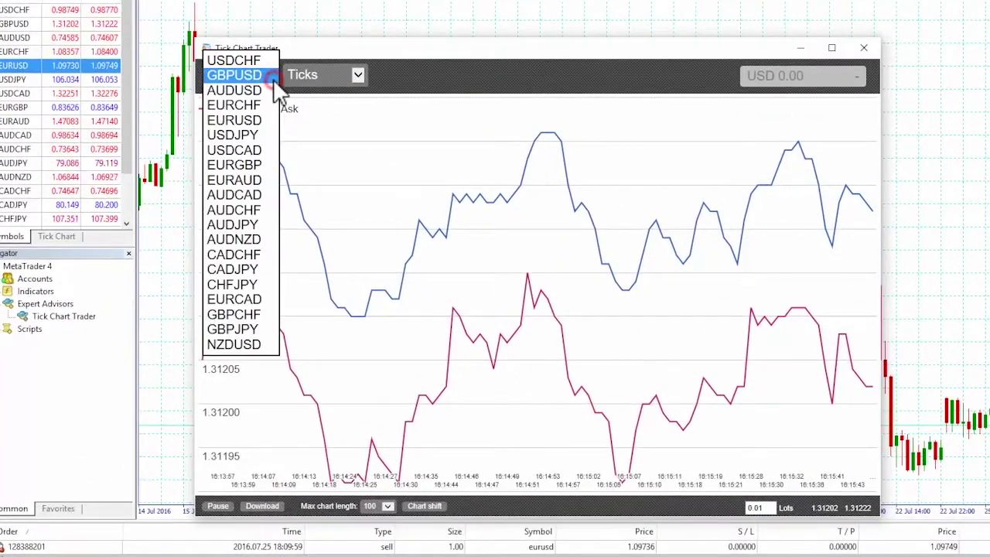
{"action": "left_click", "coordinate": [262, 121]}
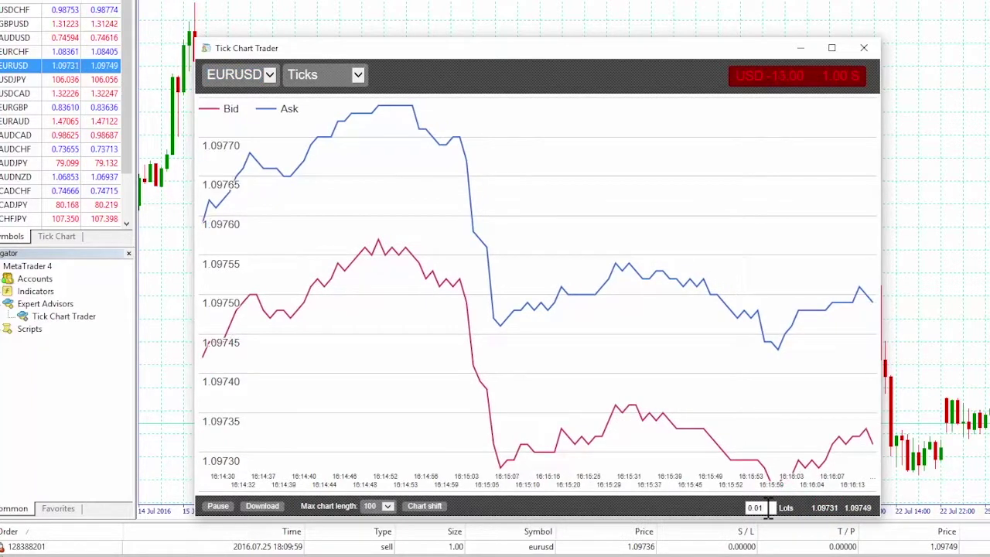
Change the Lots value from 0.01 to 0.1.
{"action": "key", "text": "BackSpace"}
{"action": "key", "text": "BackSpace"}
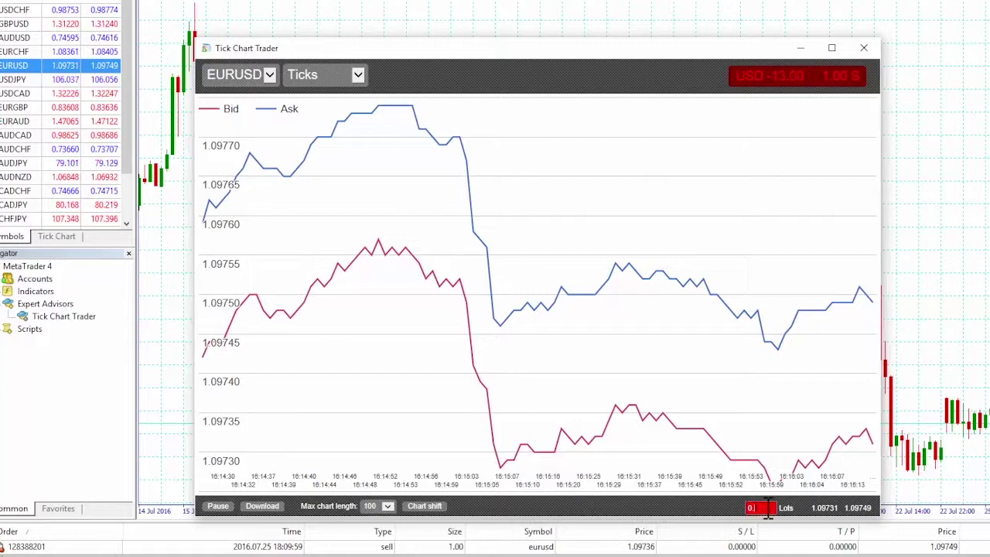
{"action": "type", "text": "1"}
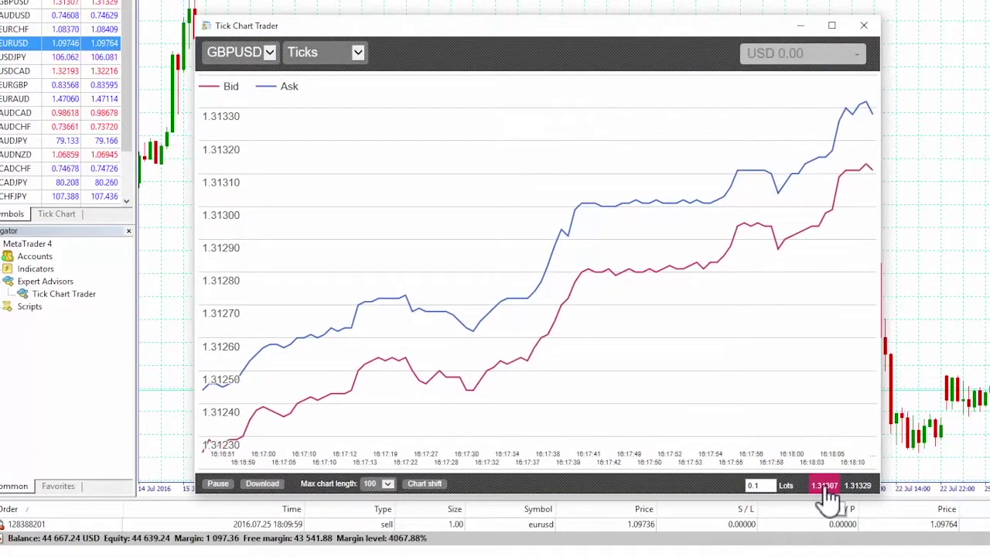
Place a 0.10-lot GBPUSD buy at the ask, then two GBPUSD sells at the bid.
{"action": "left_click", "coordinate": [852, 485]}
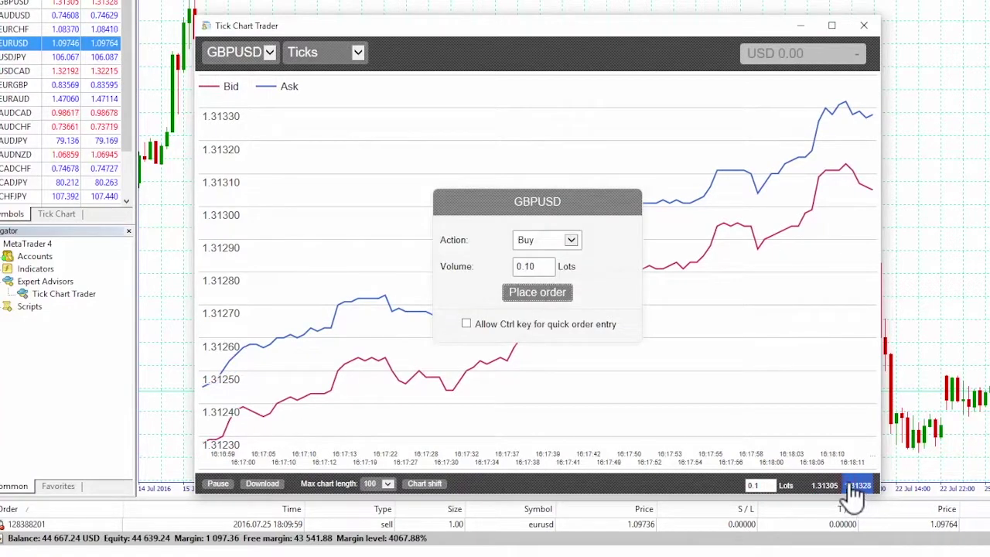
{"action": "left_click", "coordinate": [539, 293]}
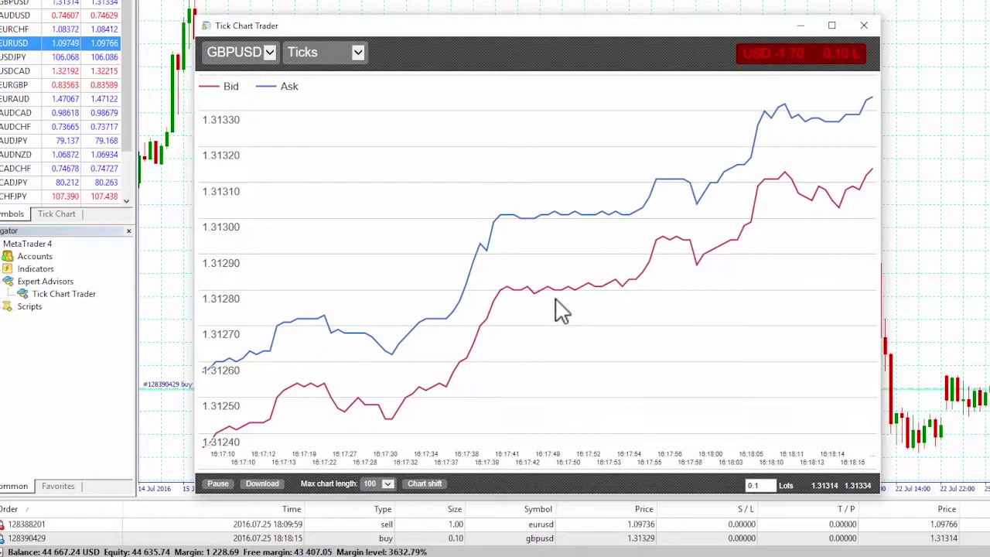
{"action": "left_click", "coordinate": [816, 486]}
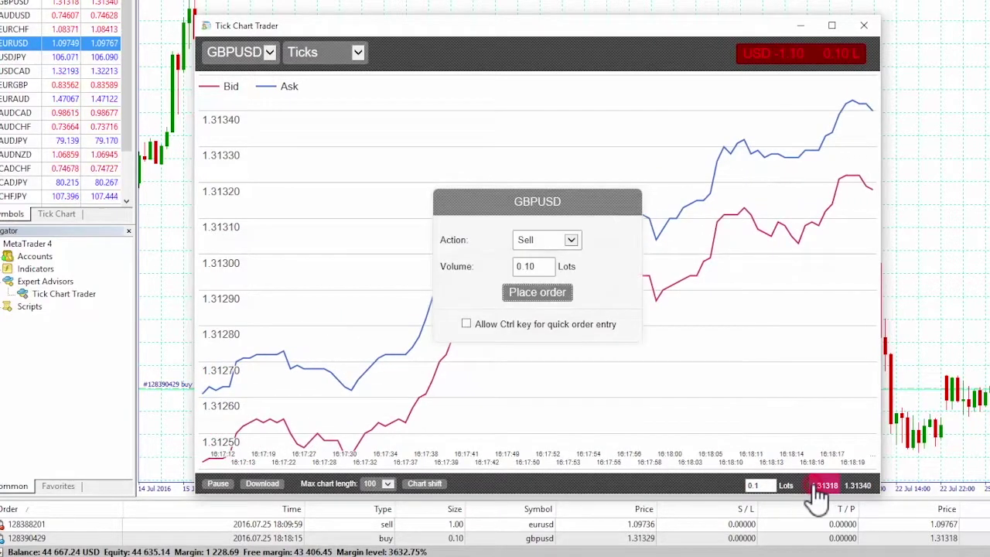
{"action": "left_click", "coordinate": [537, 292]}
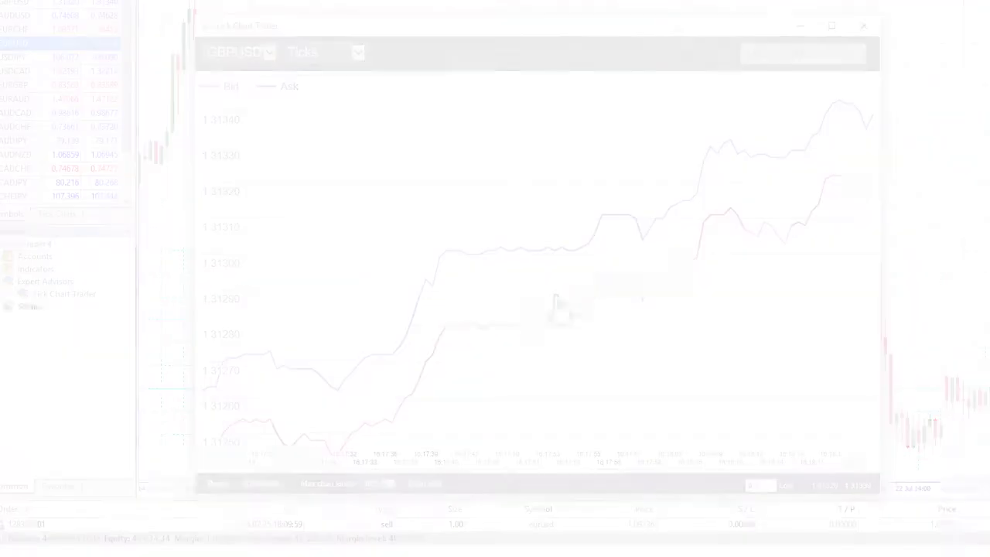
{"action": "left_click", "coordinate": [849, 508]}
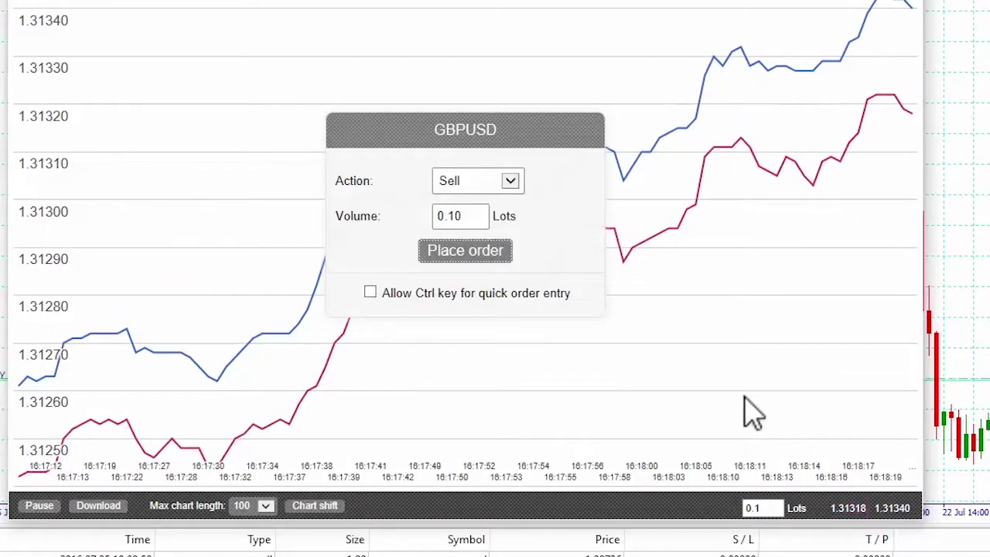
{"action": "left_click", "coordinate": [490, 254]}
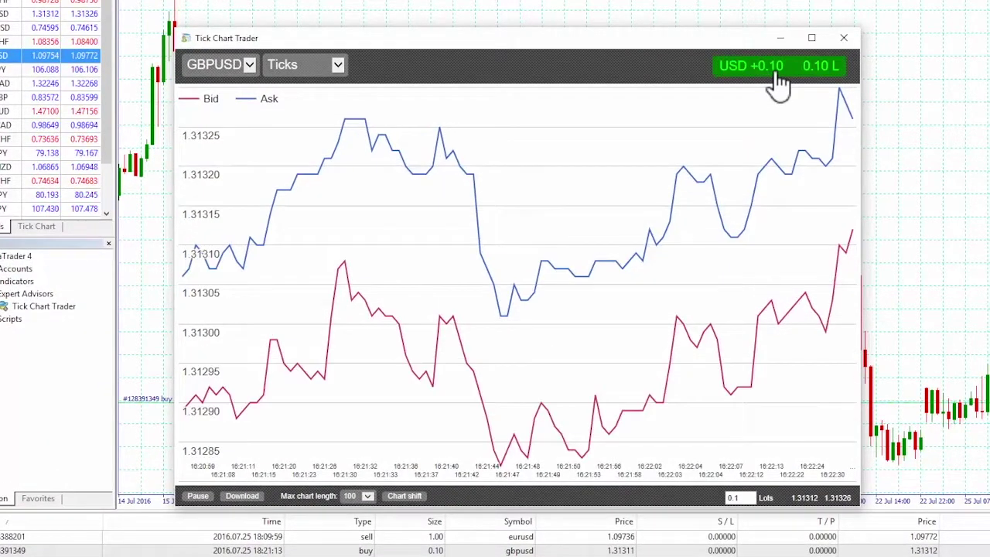
Close the GBPUSD buy with a 0.10-lot sell from the position read-out.
{"action": "left_click", "coordinate": [777, 85]}
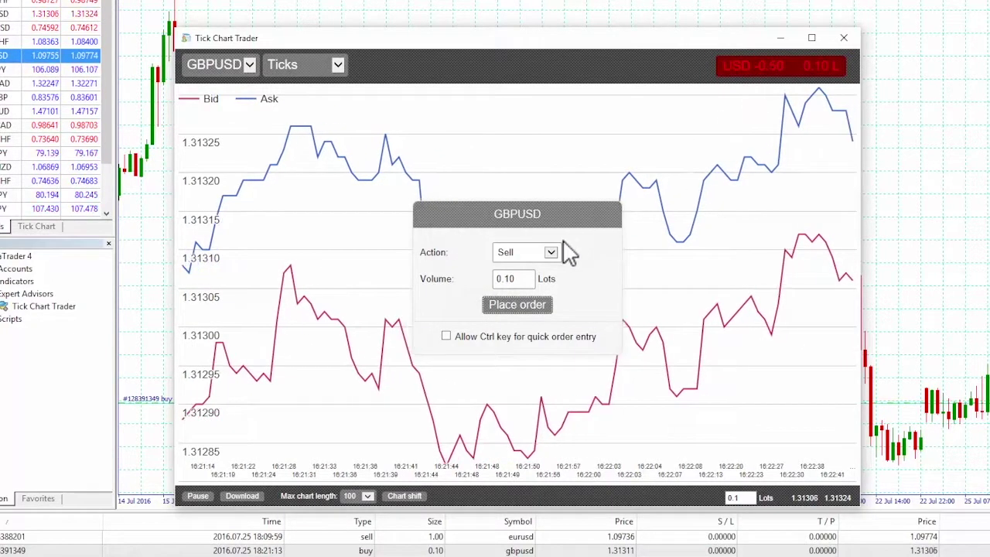
{"action": "left_click", "coordinate": [528, 307]}
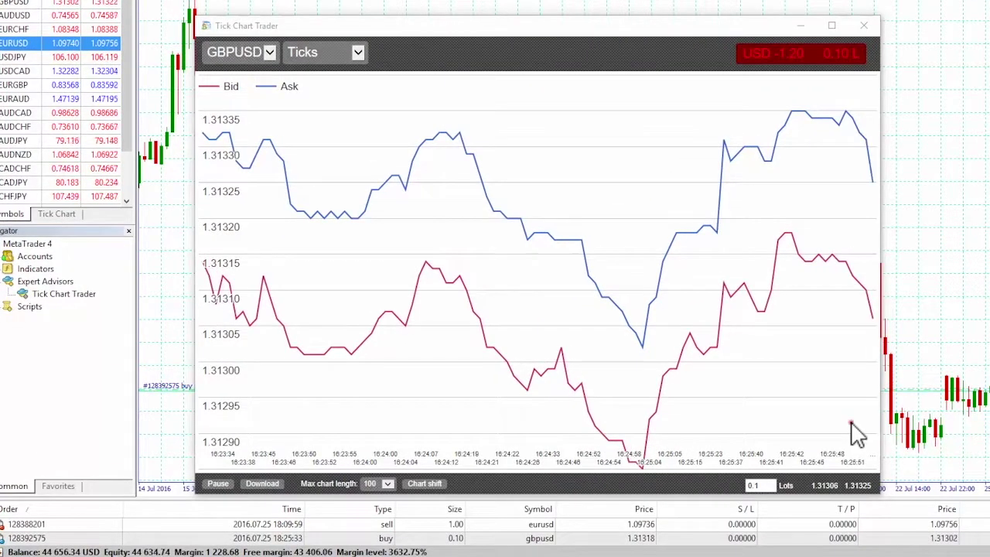
Use the B, S and C hotkeys to buy GBPUSD, sell-close one buy, and close the rest.
{"action": "left_click", "coordinate": [854, 432]}
{"action": "key", "text": "b"}
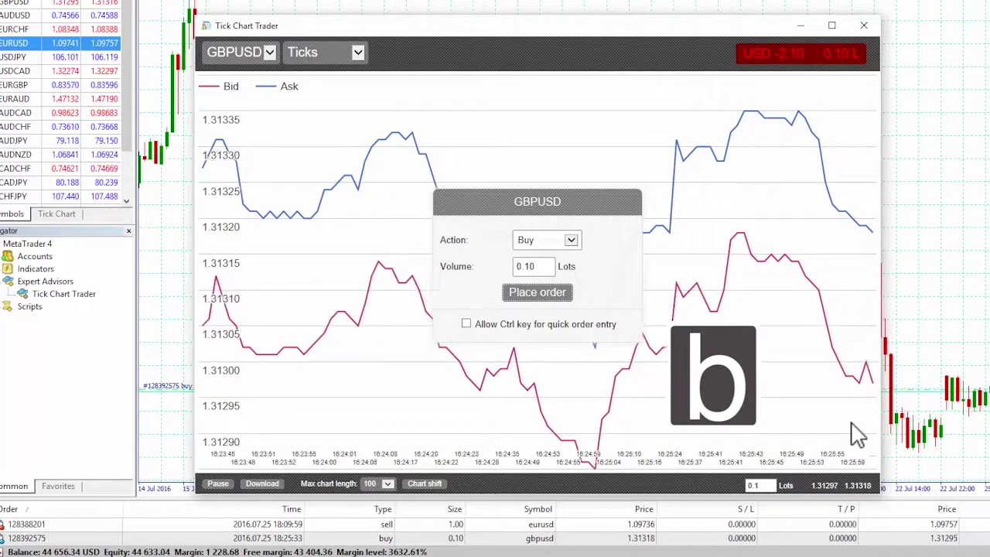
{"action": "key", "text": "Return"}
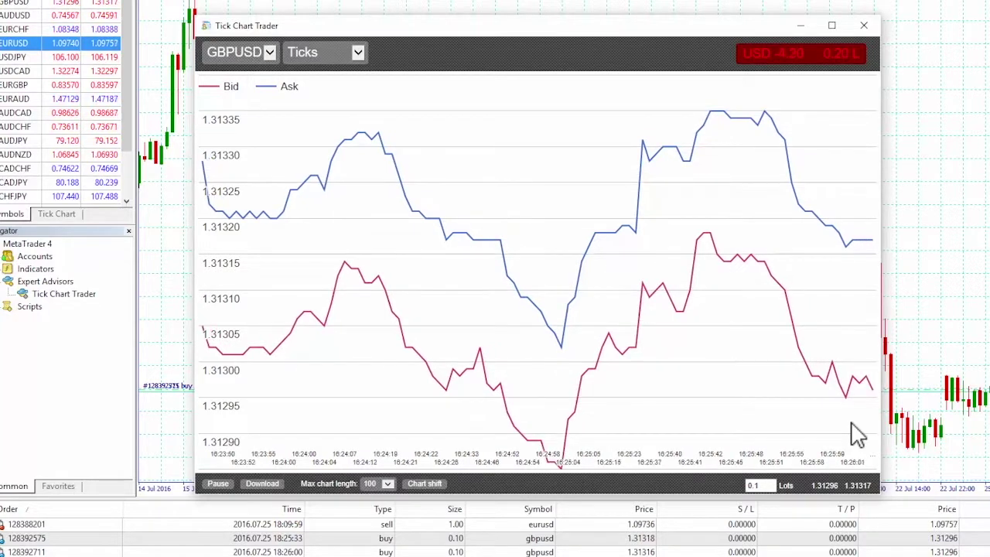
{"action": "key", "text": "s"}
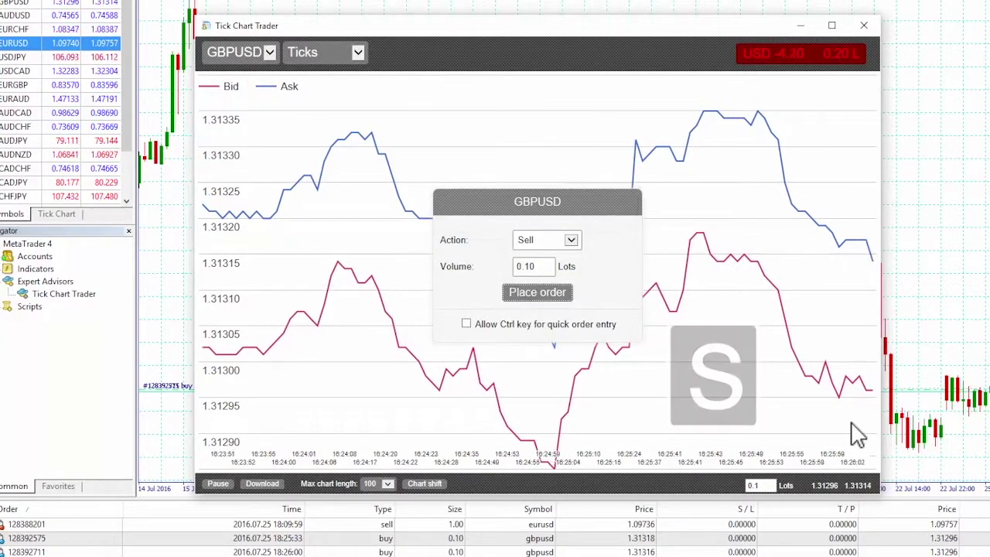
{"action": "key", "text": "Return"}
{"action": "key", "text": "c"}
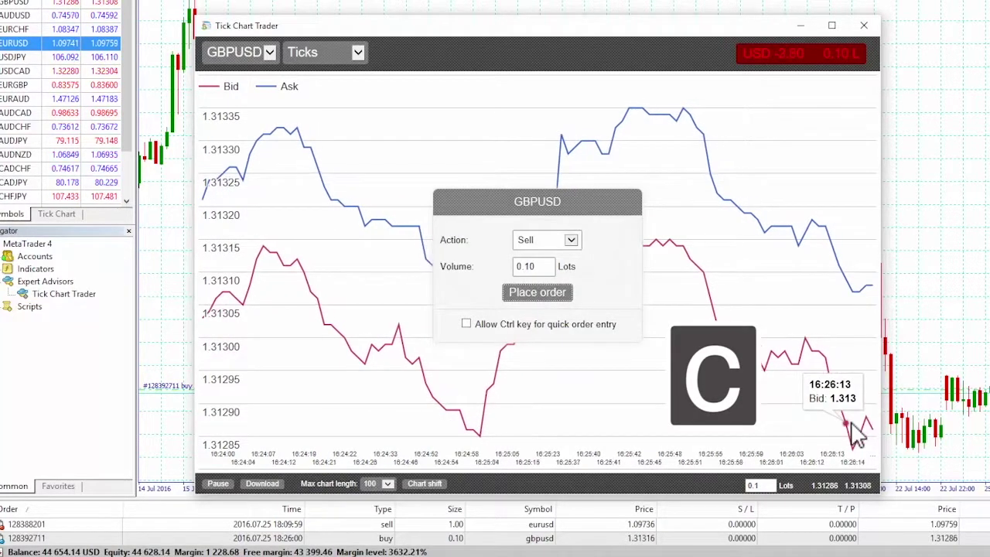
{"action": "key", "text": "Return"}
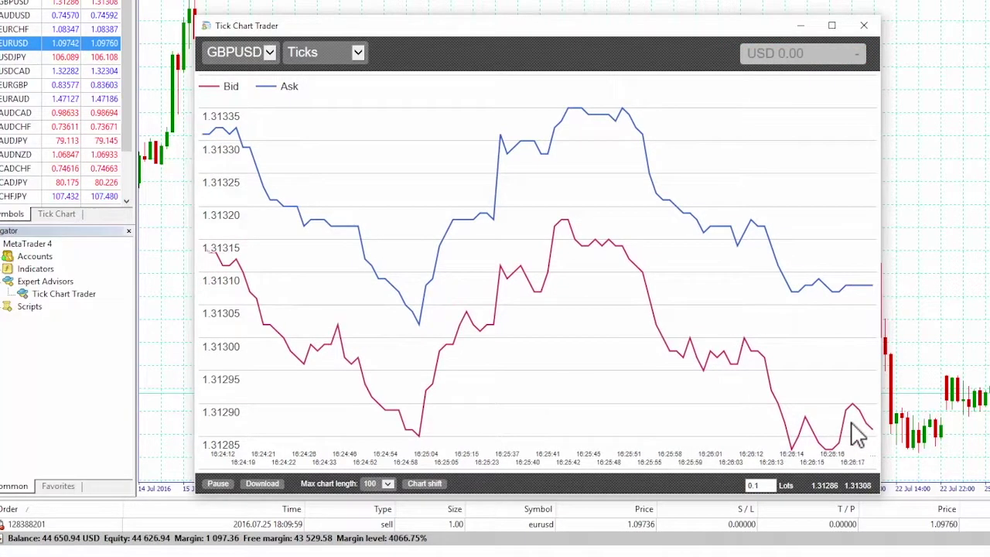
{"action": "mouse_move", "coordinate": [857, 436]}
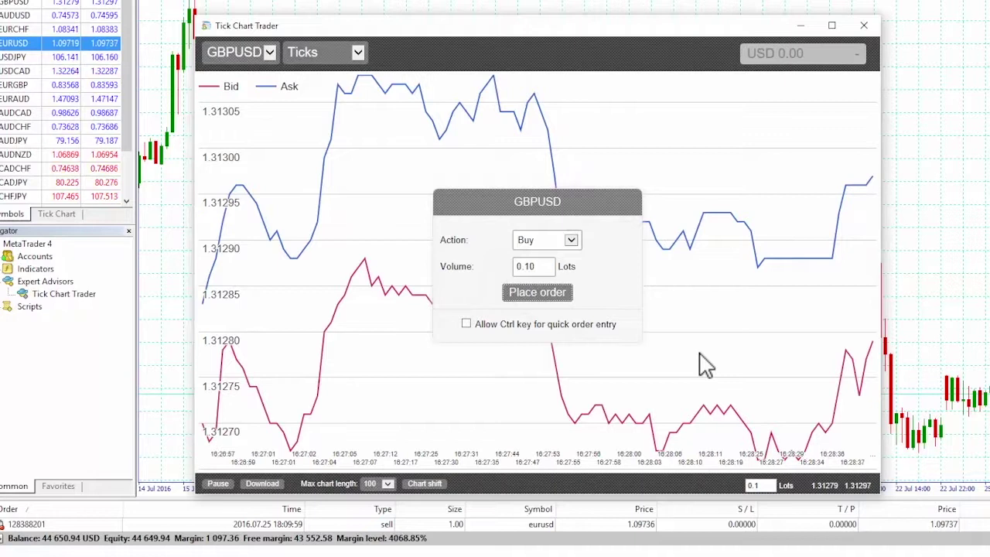
Set the order ticket volume to .2, then cancel the ticket without trading.
{"action": "key", "text": "shift+Tab"}
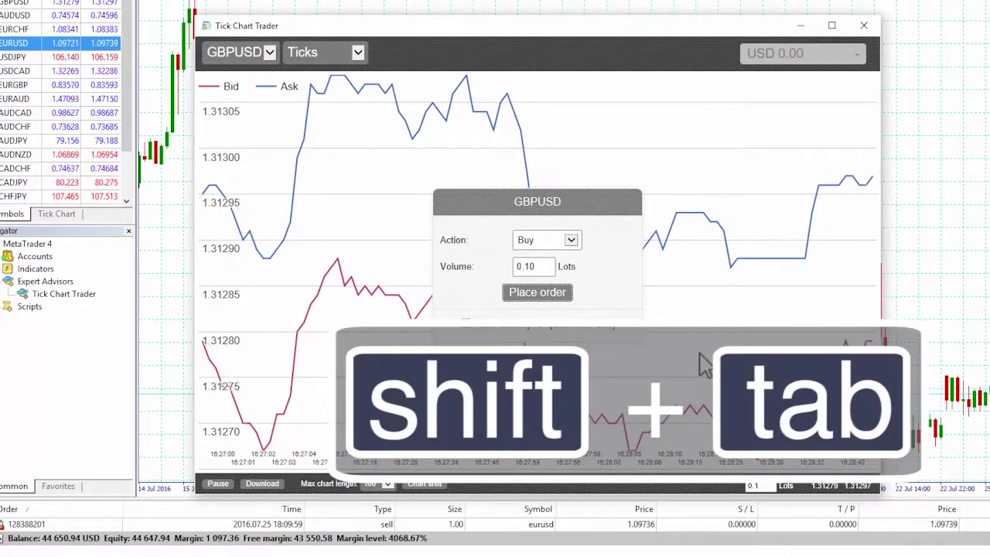
{"action": "key", "text": "shift+Tab"}
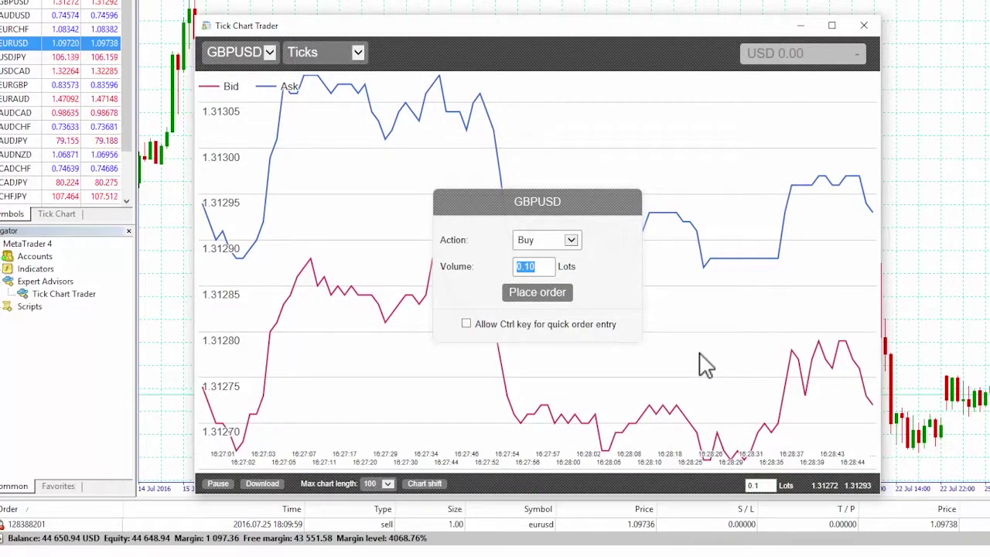
{"action": "type", "text": ".2"}
{"action": "key", "text": "Tab"}
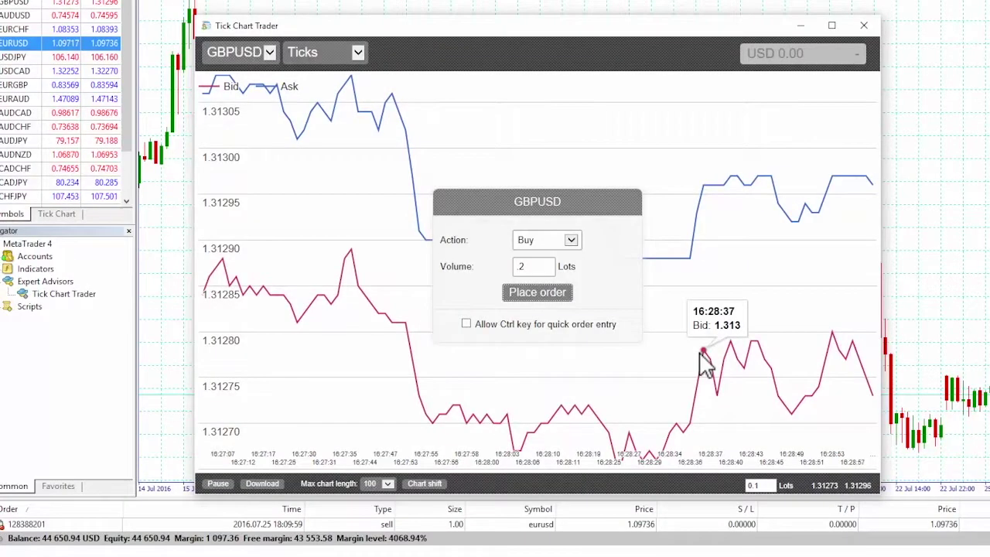
{"action": "key", "text": "Escape"}
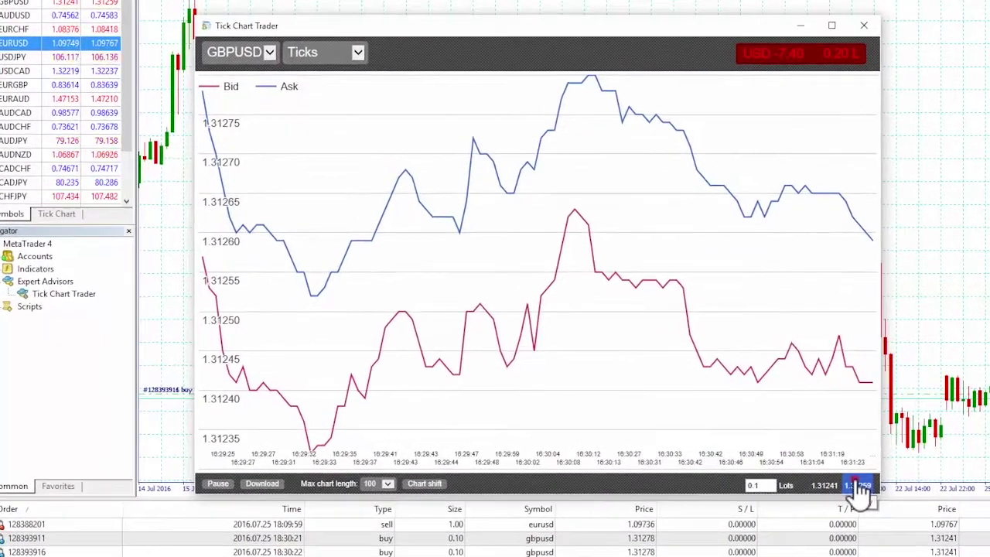
Enable 'Allow Ctrl key for quick order entry' in the GBPUSD order panel.
{"action": "left_click", "coordinate": [652, 447]}
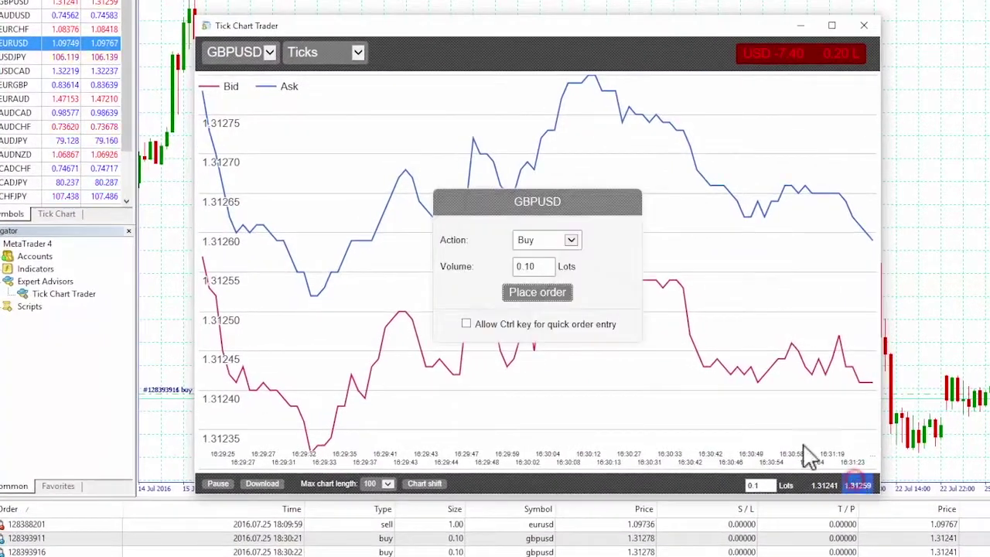
{"action": "left_click", "coordinate": [591, 326]}
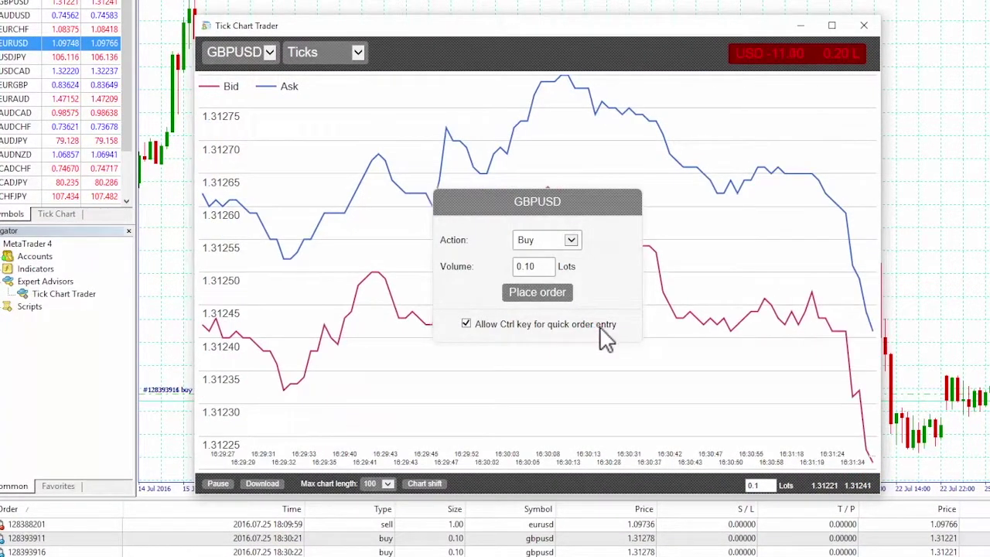
{"action": "left_click", "coordinate": [681, 370]}
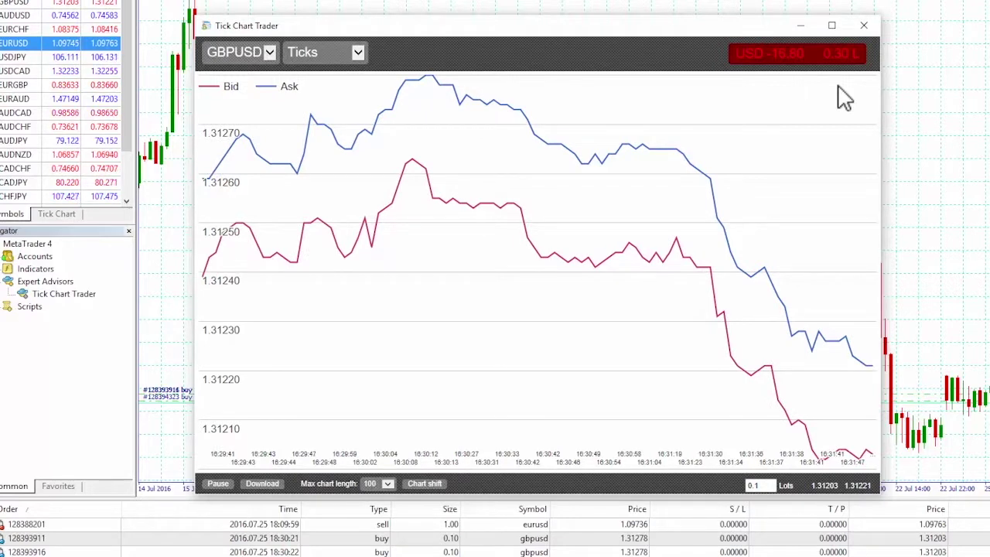
Buy GBPUSD with Ctrl+B, sell with Ctrl+S, then close all GBPUSD positions with Ctrl+C.
{"action": "key", "text": "ctrl+b"}
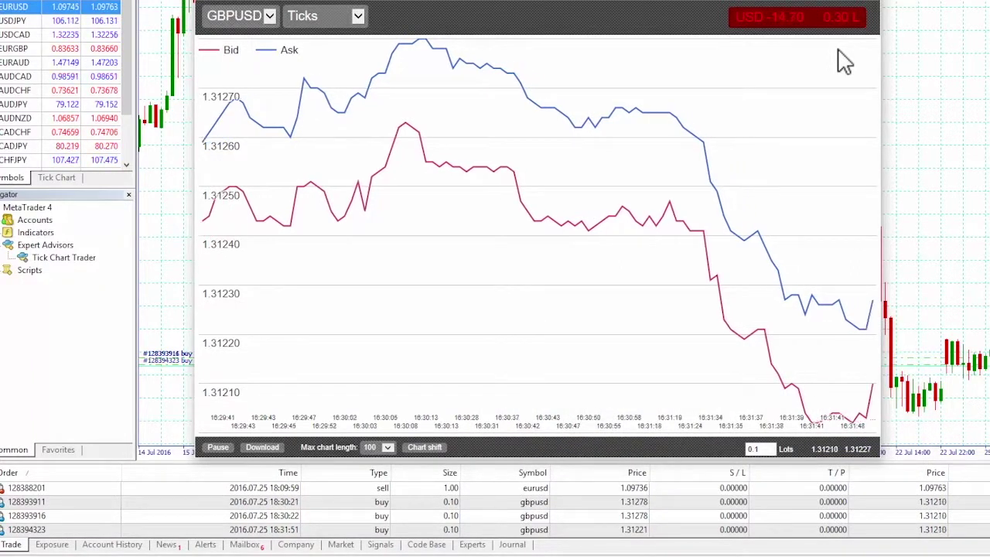
{"action": "key", "text": "ctrl+s"}
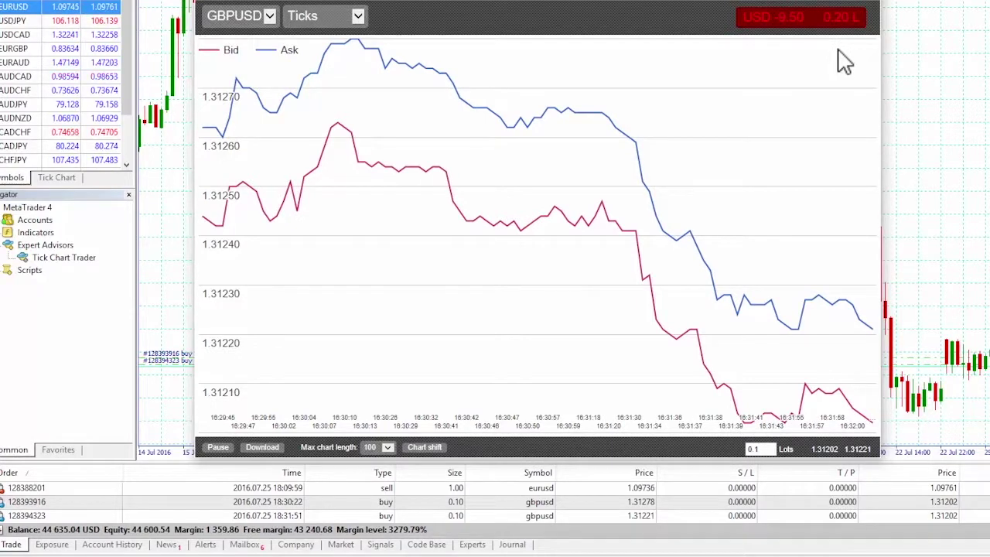
{"action": "key", "text": "ctrl+c"}
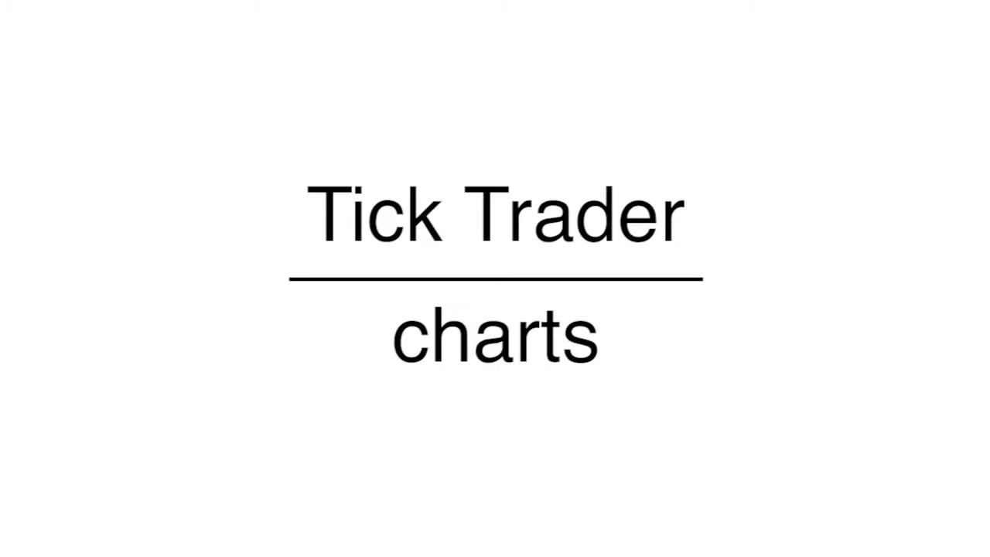
{"action": "left_click", "coordinate": [276, 125]}
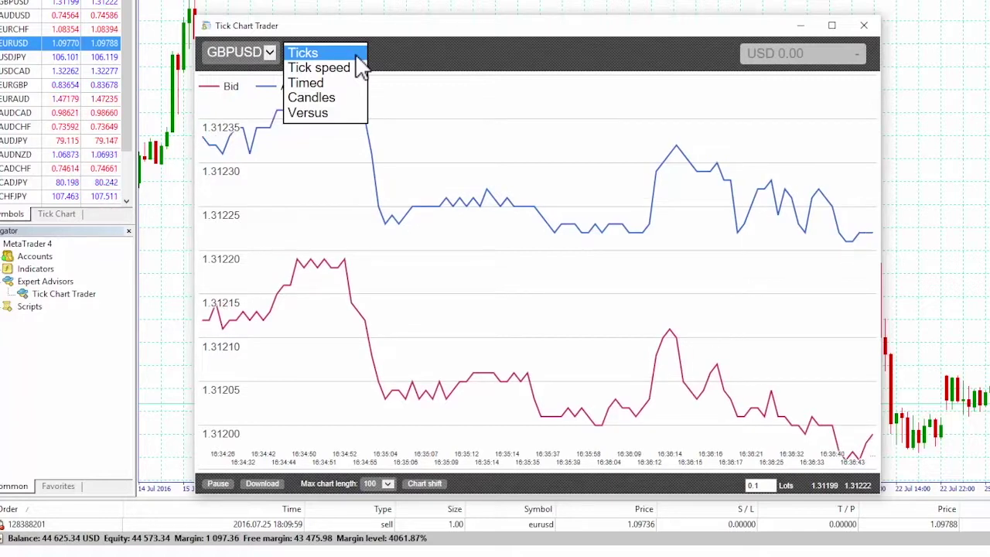
Change the chart type from Ticks to Tick speed at 5 ticks per bar.
{"action": "left_click", "coordinate": [357, 58]}
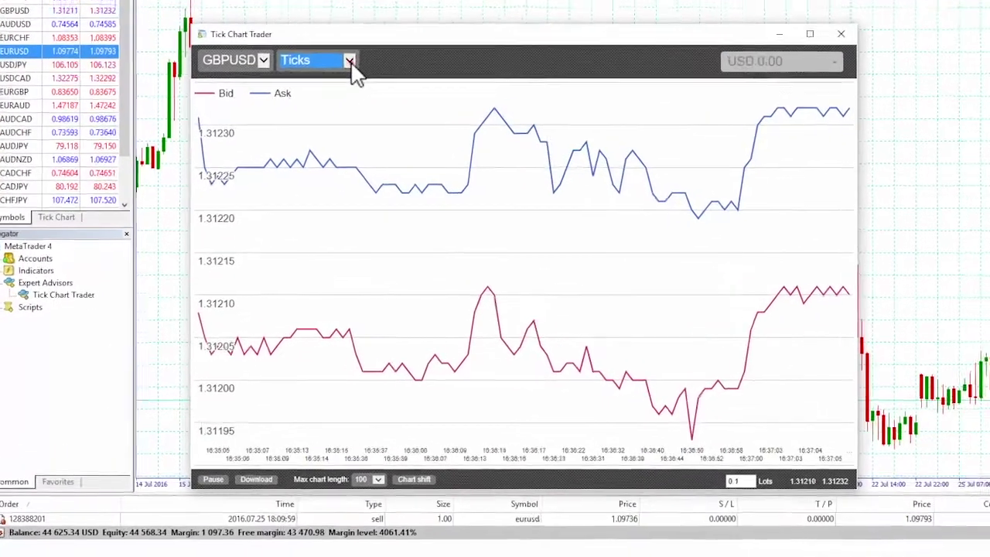
{"action": "left_click", "coordinate": [350, 62]}
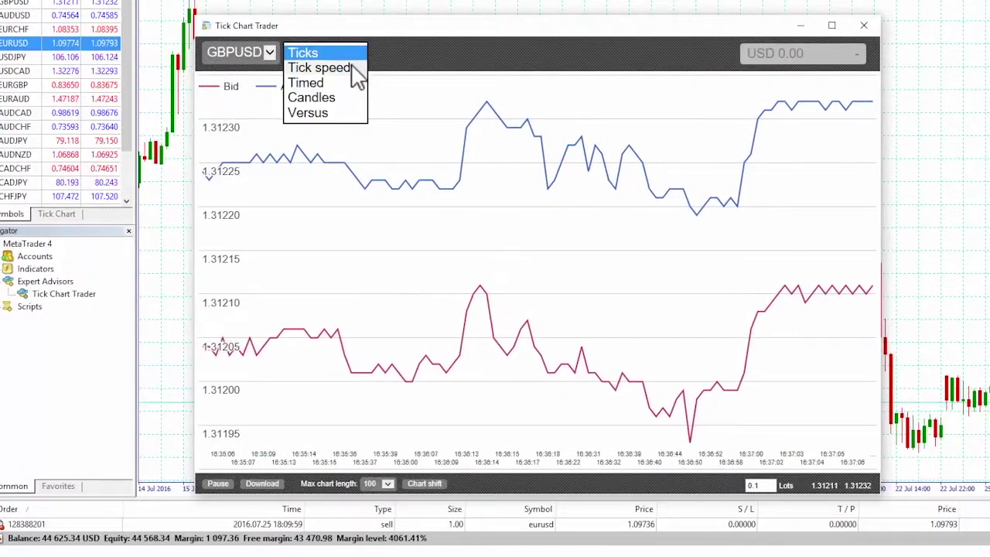
{"action": "left_click", "coordinate": [351, 68]}
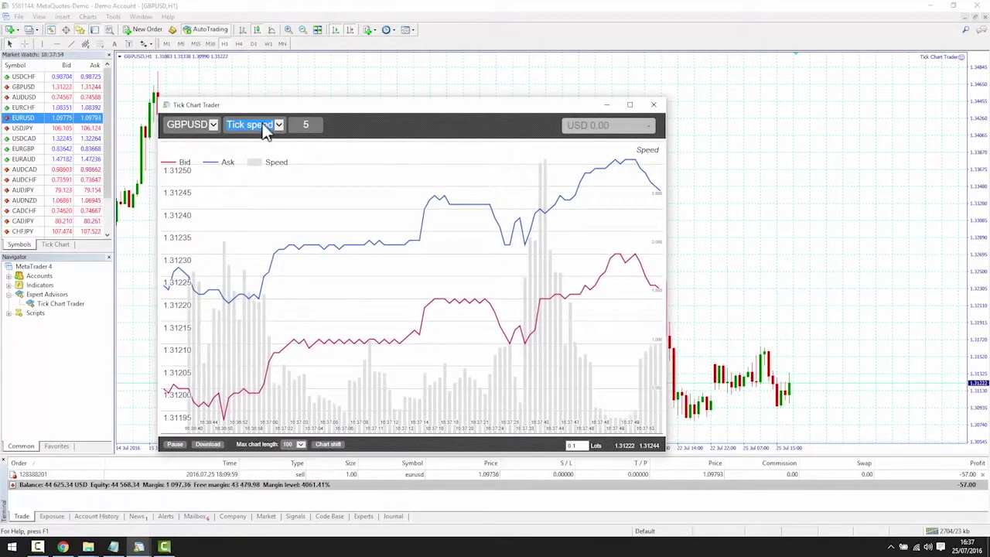
Switch the Tick Chart Trader to Timed mode, plotting Bid and Ask against clock time.
{"action": "left_click", "coordinate": [263, 130]}
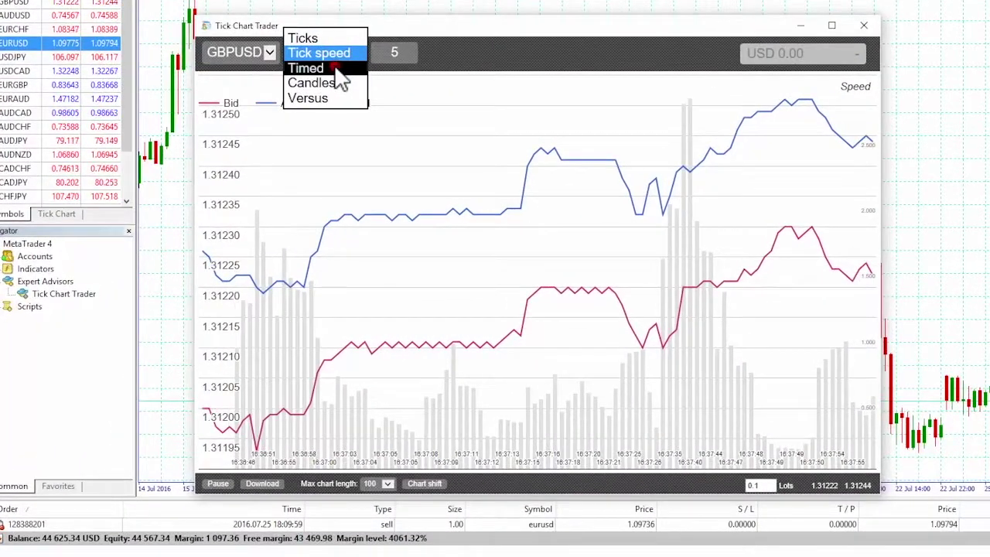
{"action": "left_click", "coordinate": [340, 70]}
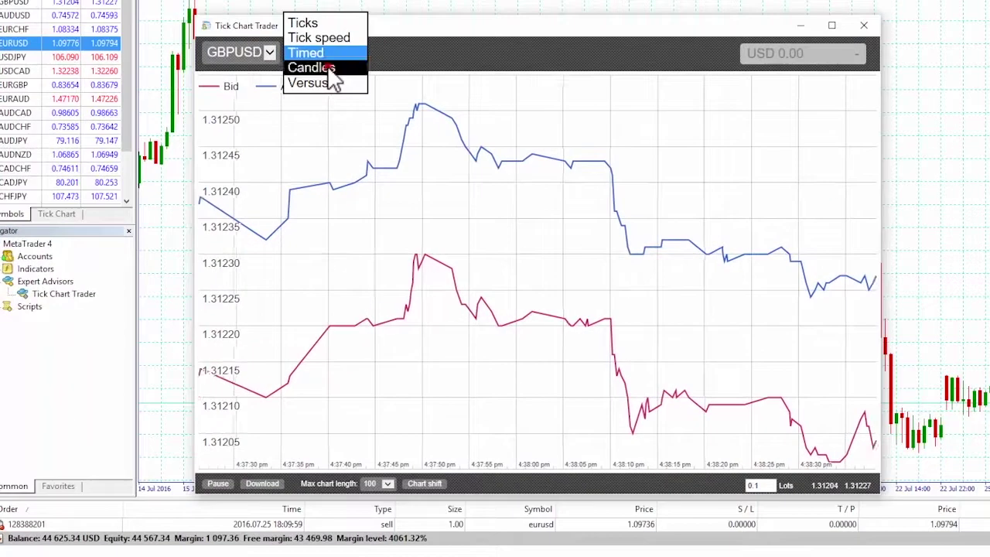
Switch the GBPUSD tick chart to Candles mode, drawing candles of 5 ticks each.
{"action": "left_click", "coordinate": [248, 137]}
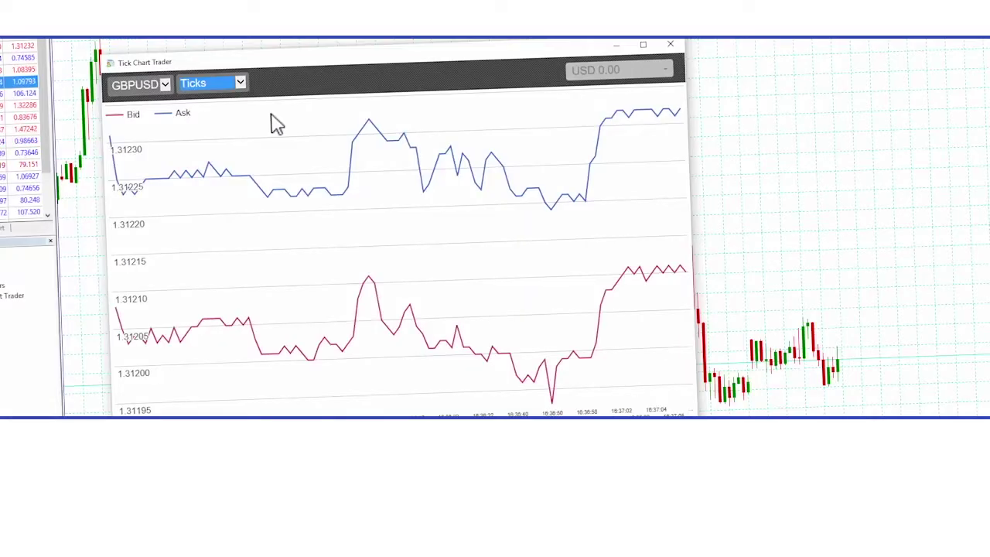
Return the GBPUSD chart to Tick speed mode with grey speed bars at 5 ticks.
{"action": "left_click", "coordinate": [240, 84]}
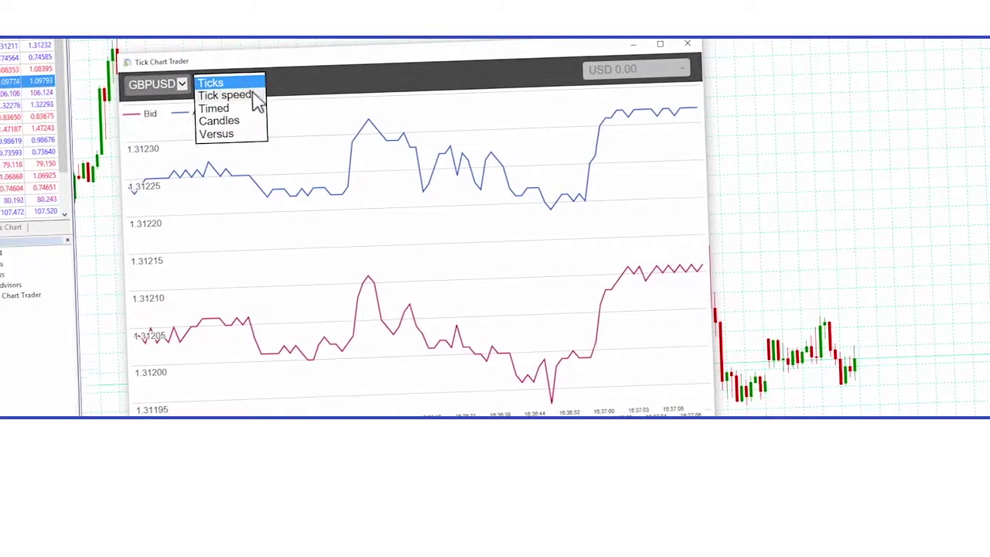
{"action": "left_click", "coordinate": [253, 96]}
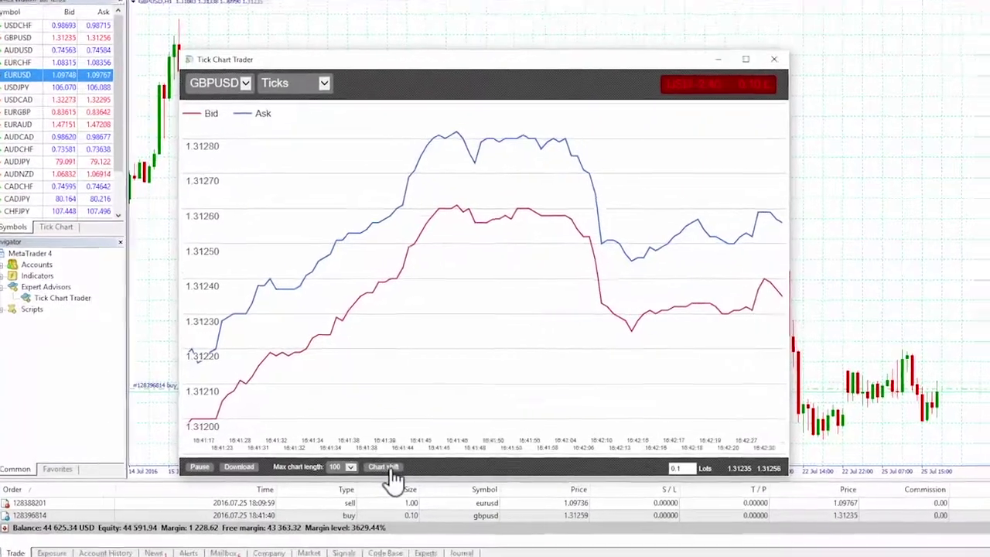
Toggle Chart shift on then off, and try Max chart length 20 before restoring 100.
{"action": "left_click", "coordinate": [325, 442]}
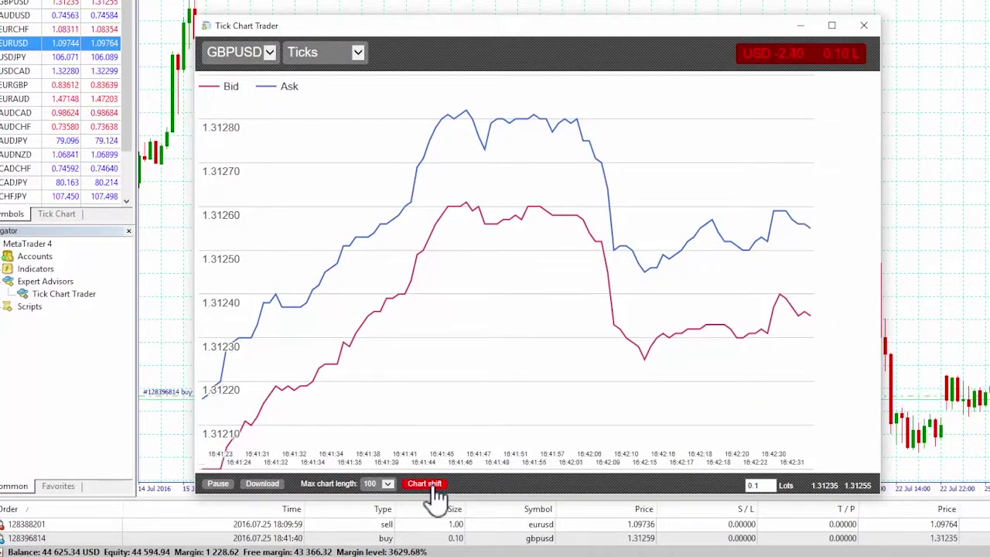
{"action": "left_click", "coordinate": [432, 487]}
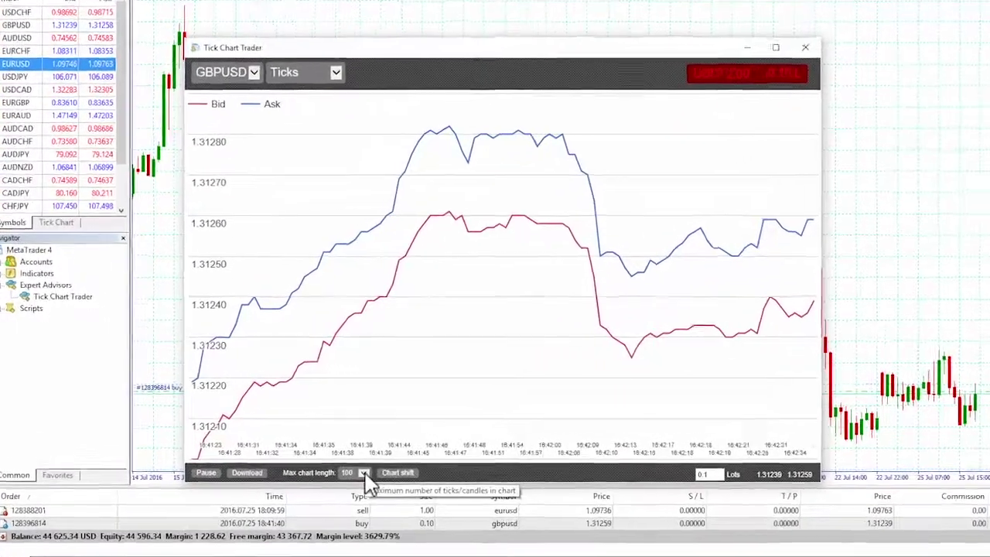
{"action": "left_click", "coordinate": [300, 444]}
{"action": "left_click", "coordinate": [372, 467]}
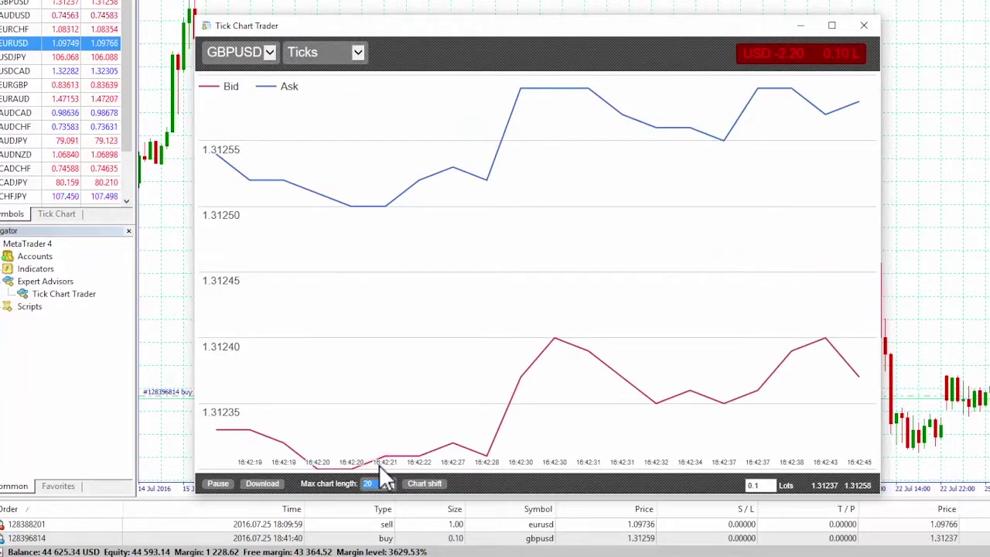
{"action": "left_click", "coordinate": [386, 481]}
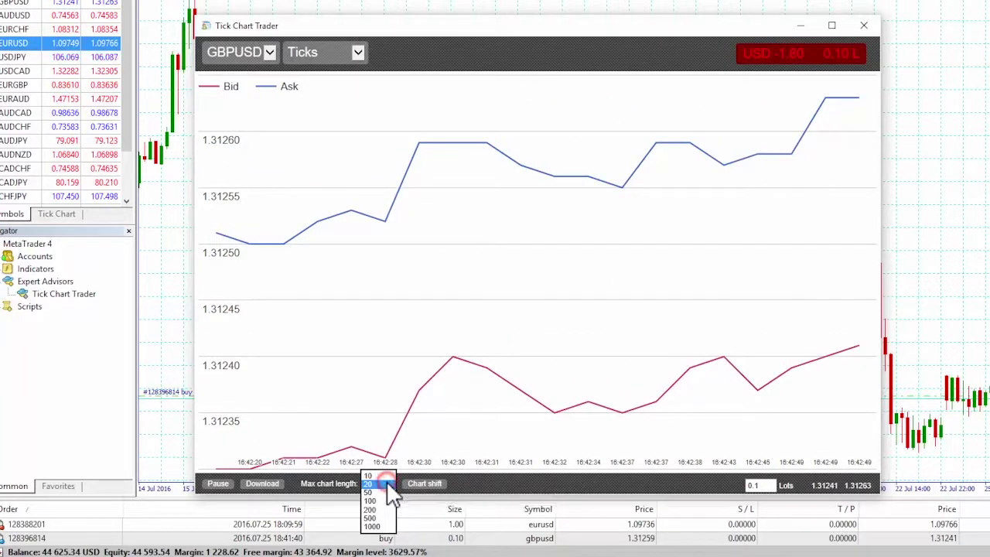
{"action": "left_click", "coordinate": [386, 501]}
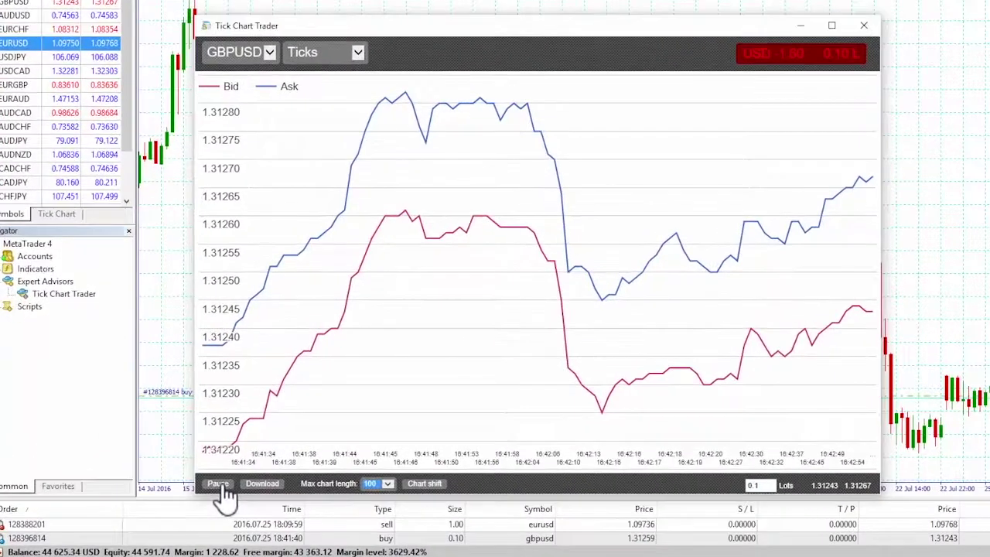
Pause the live GBPUSD tick chart with the Pause button.
{"action": "left_click", "coordinate": [219, 485]}
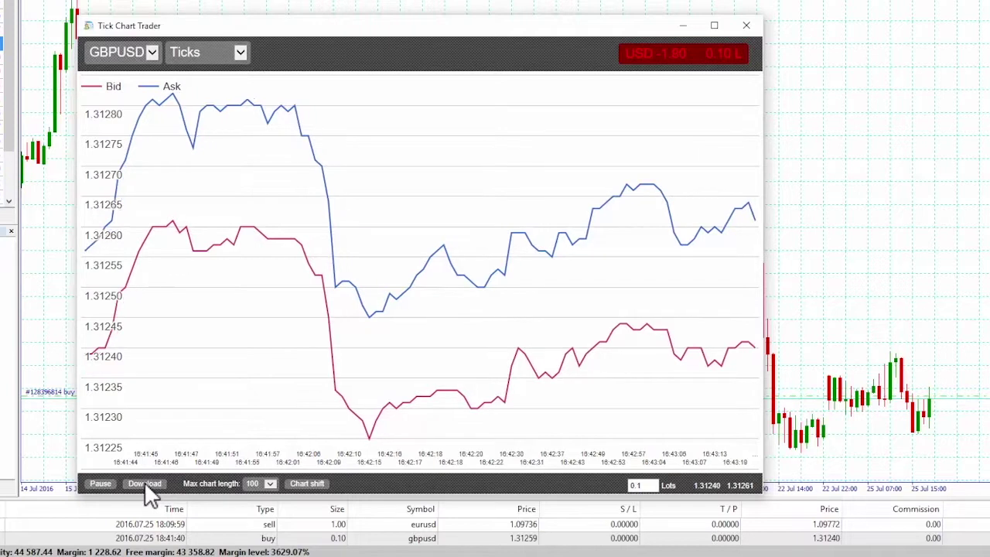
Download the tick data, save it as tickdownload.csv, and close the completion window.
{"action": "left_click", "coordinate": [145, 484]}
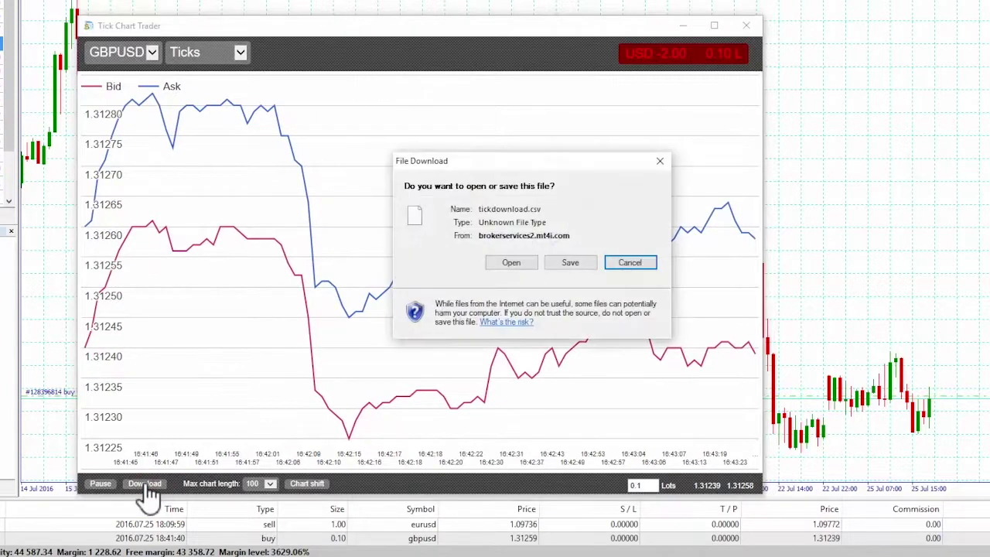
{"action": "left_click", "coordinate": [574, 260]}
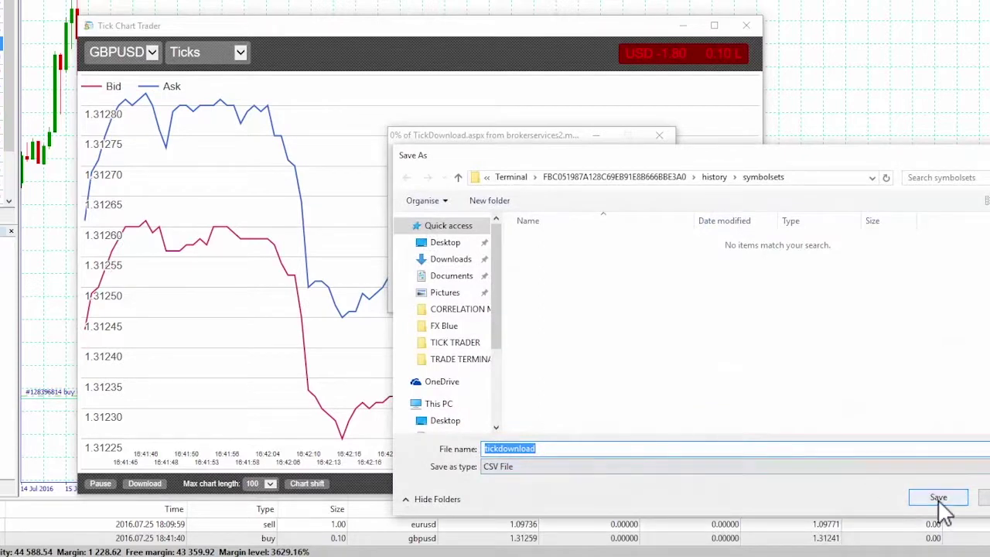
{"action": "left_click", "coordinate": [938, 498]}
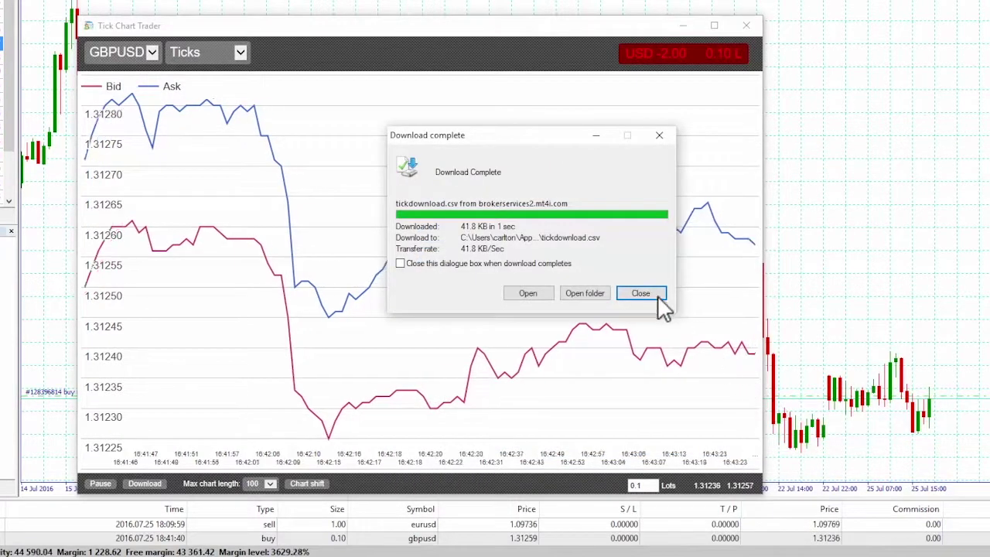
{"action": "left_click", "coordinate": [649, 297]}
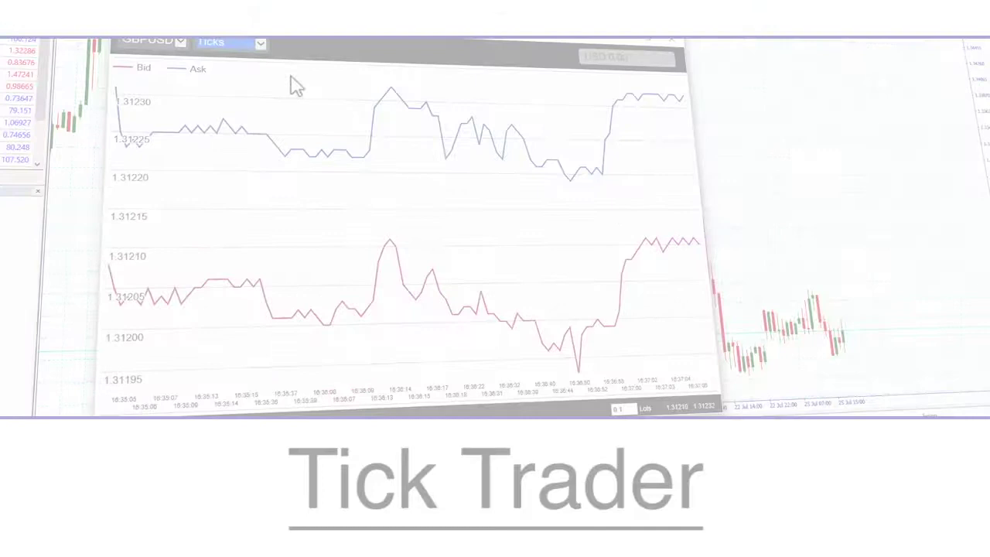
Put the GBPUSD chart back into Tick speed mode with 5-tick speed bars.
{"action": "left_click", "coordinate": [262, 44]}
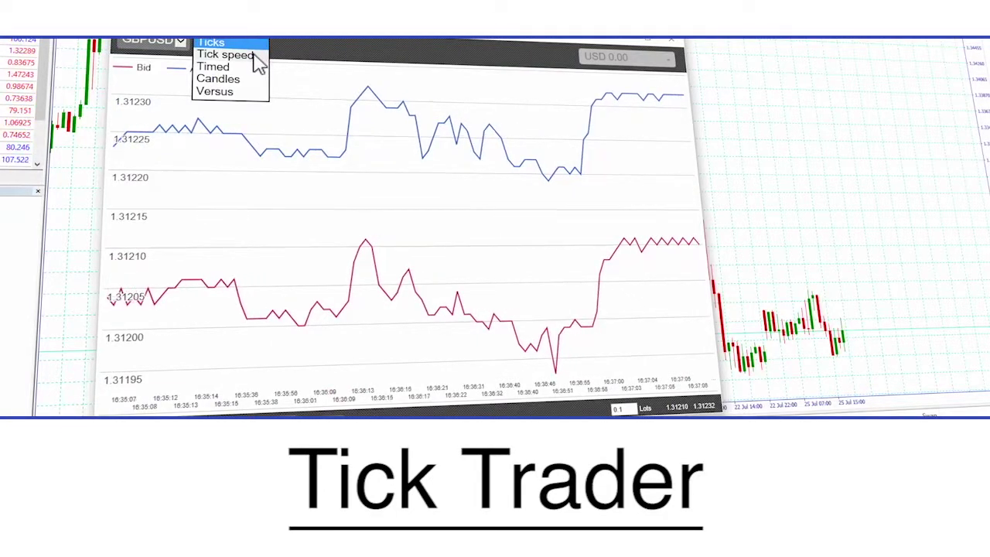
{"action": "left_click", "coordinate": [256, 56]}
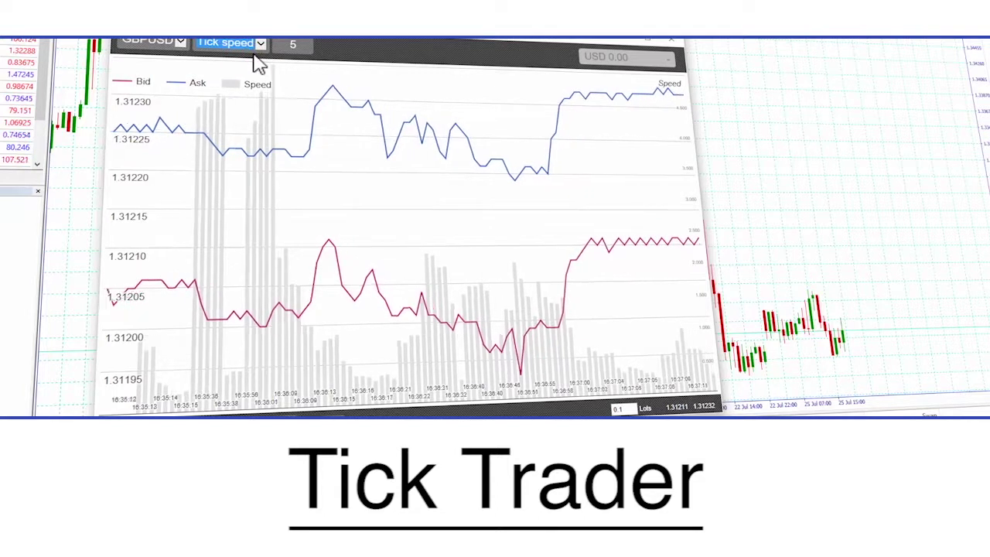